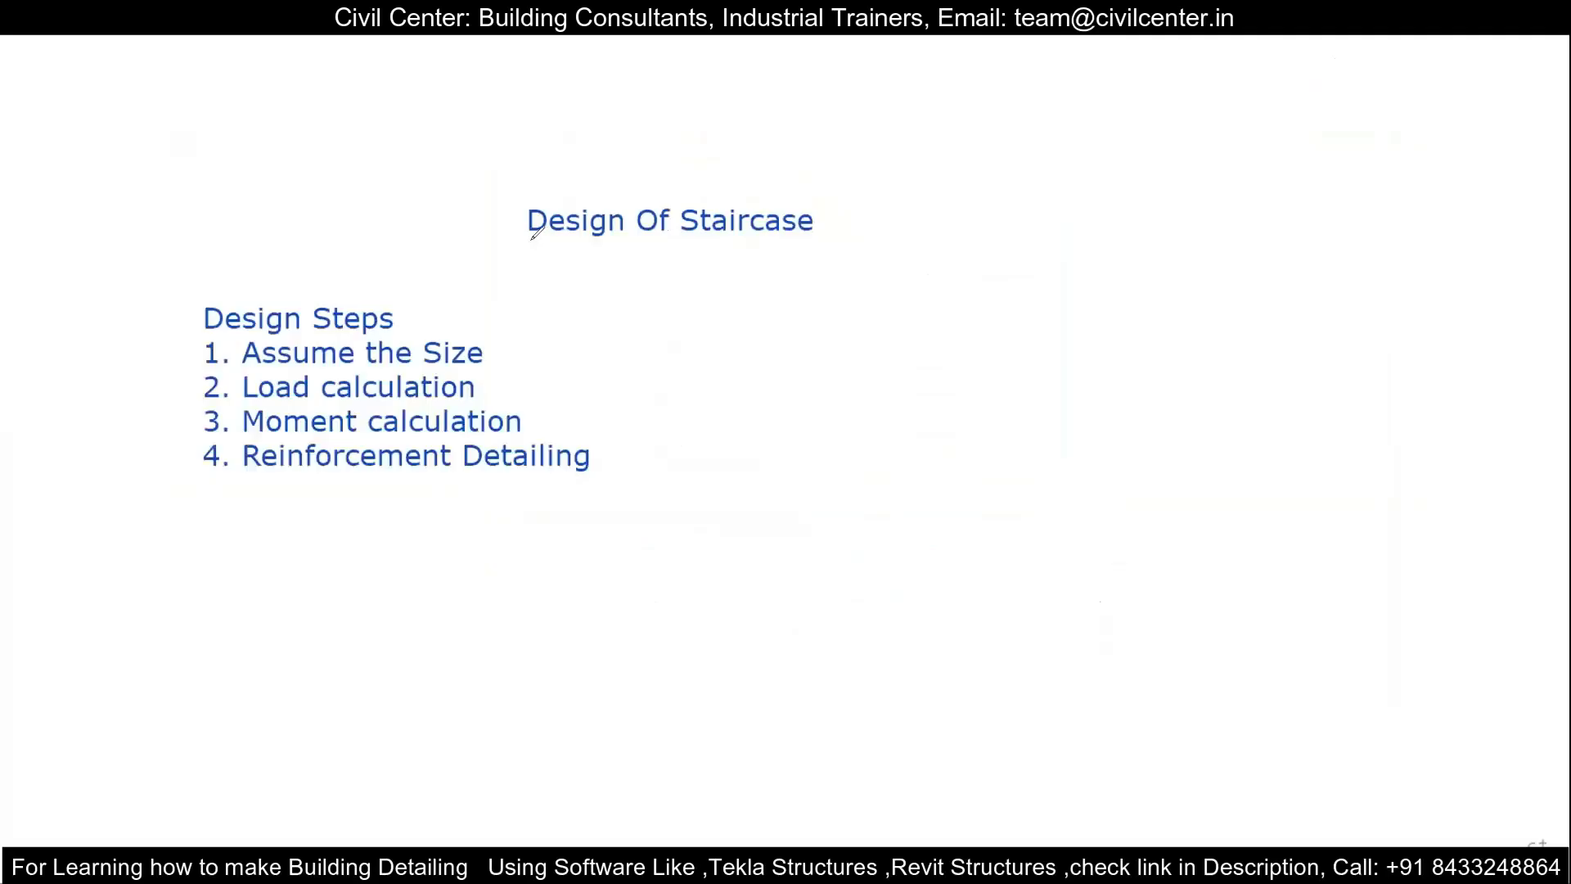
Underline the 'Design Of Staircase' title on the whiteboard slide
drag(532, 244, 815, 234)
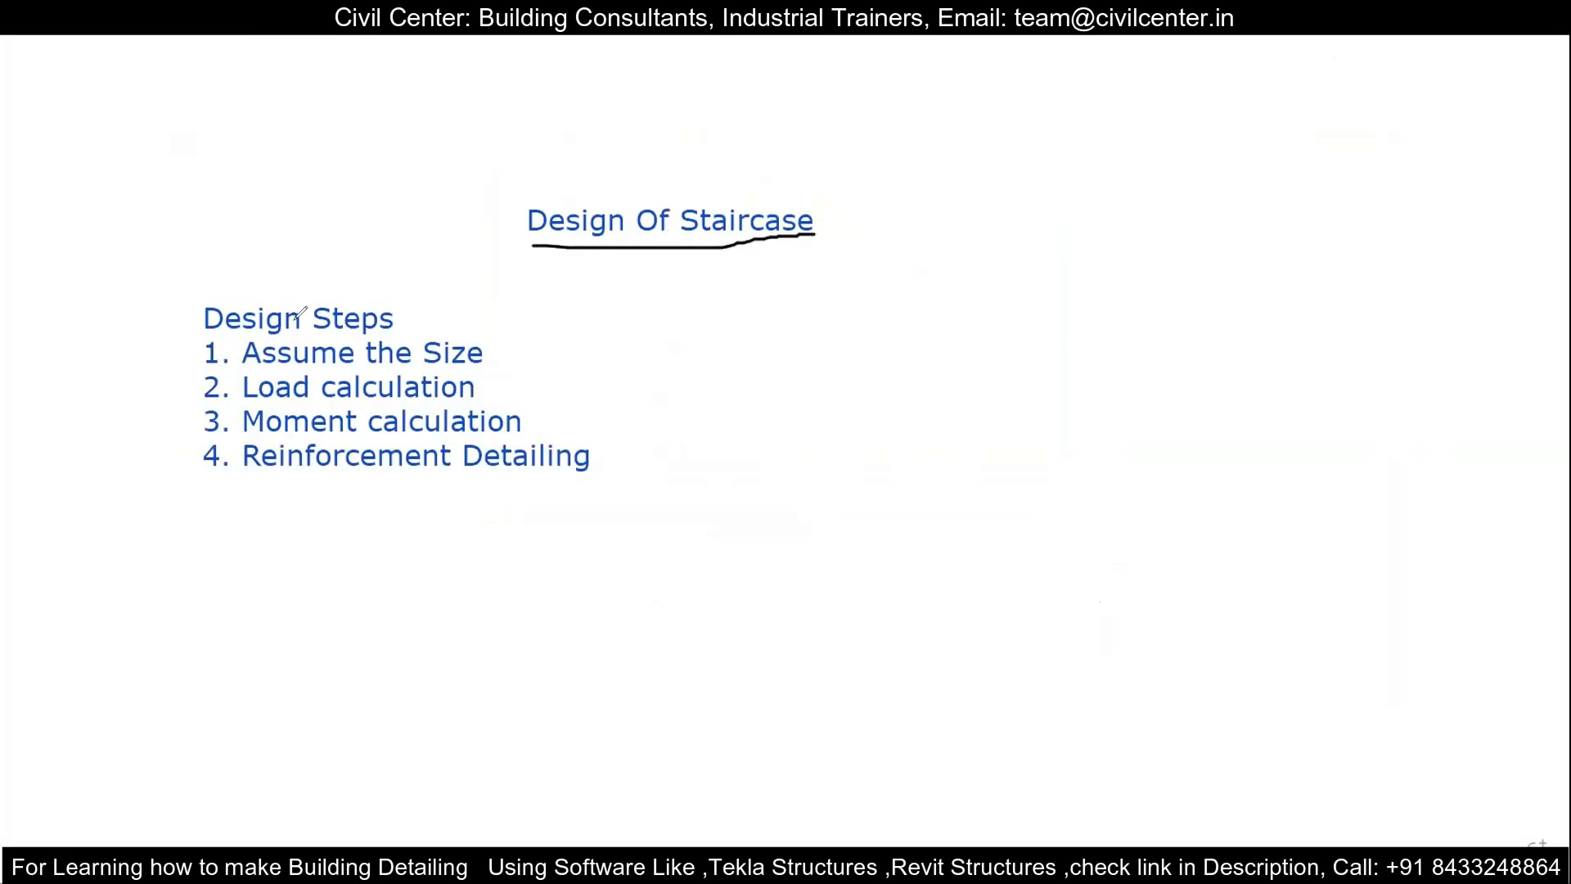
Tick off the Assume the Size and Load calculation steps, then clear the ink
drag(512, 345, 600, 326)
mouse_move(491, 388)
mouse_down()
mouse_move(581, 368)
mouse_move(614, 450)
mouse_move(689, 414)
mouse_up()
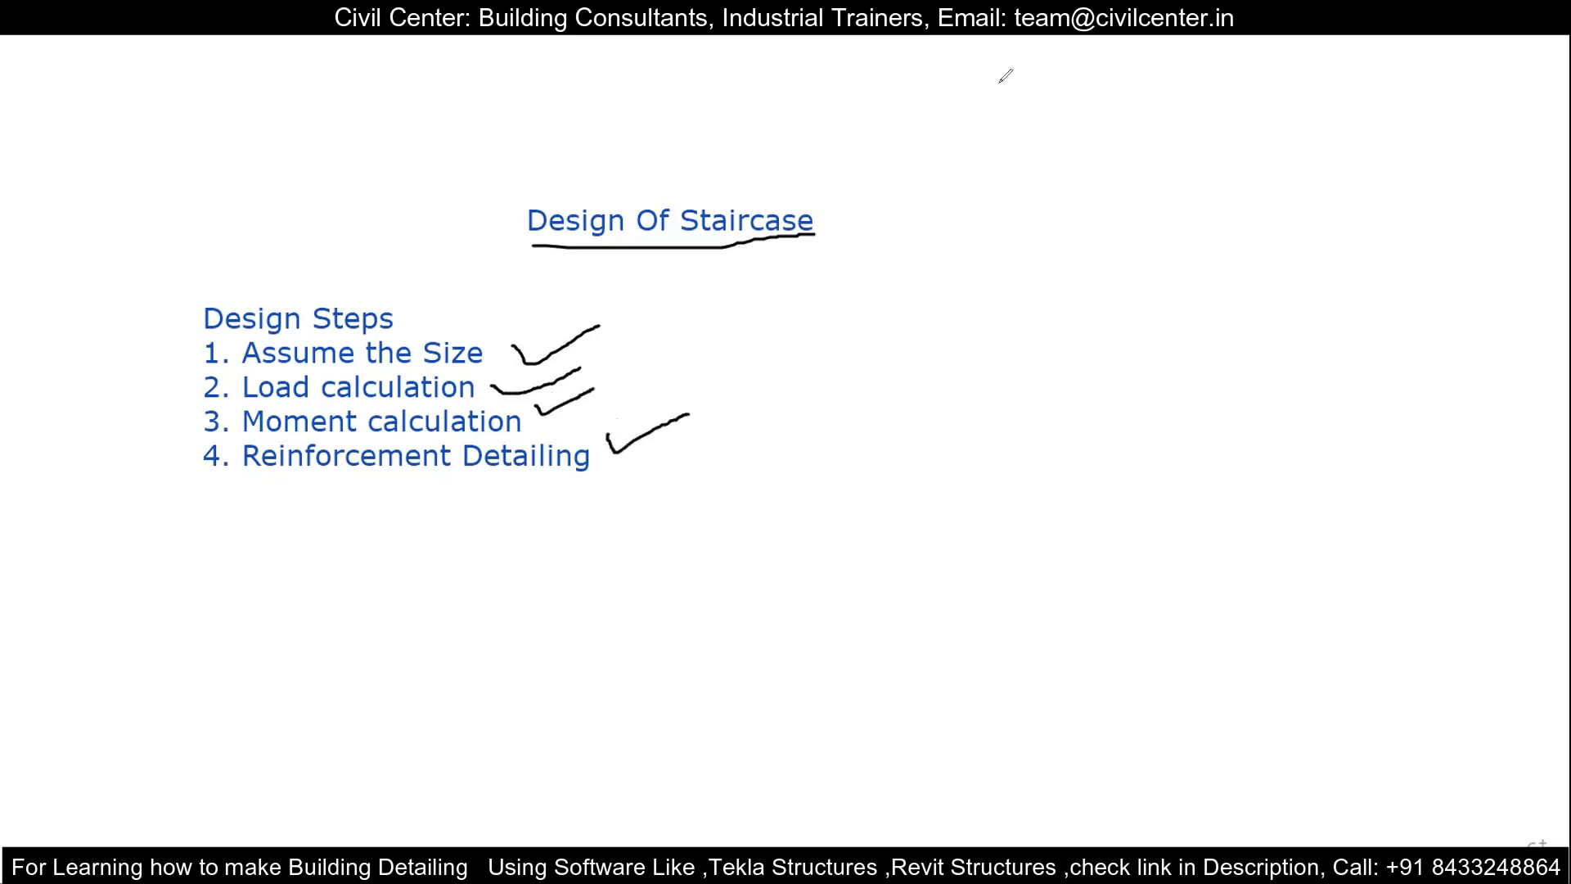
key(Right)
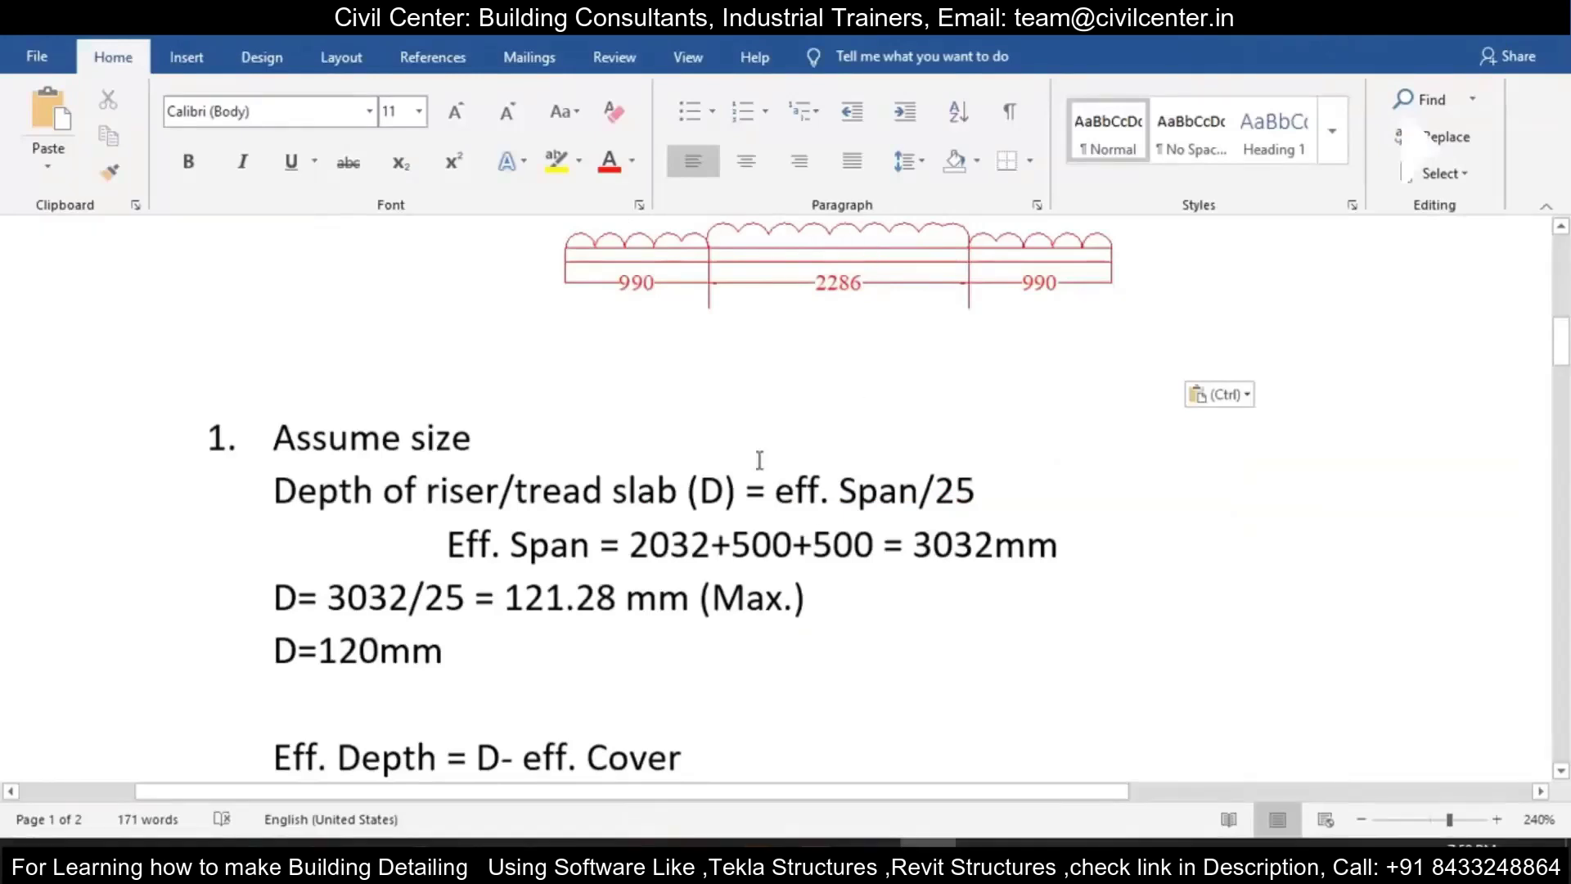
scroll(758, 458, up, 3)
scroll(565, 518, up, 1)
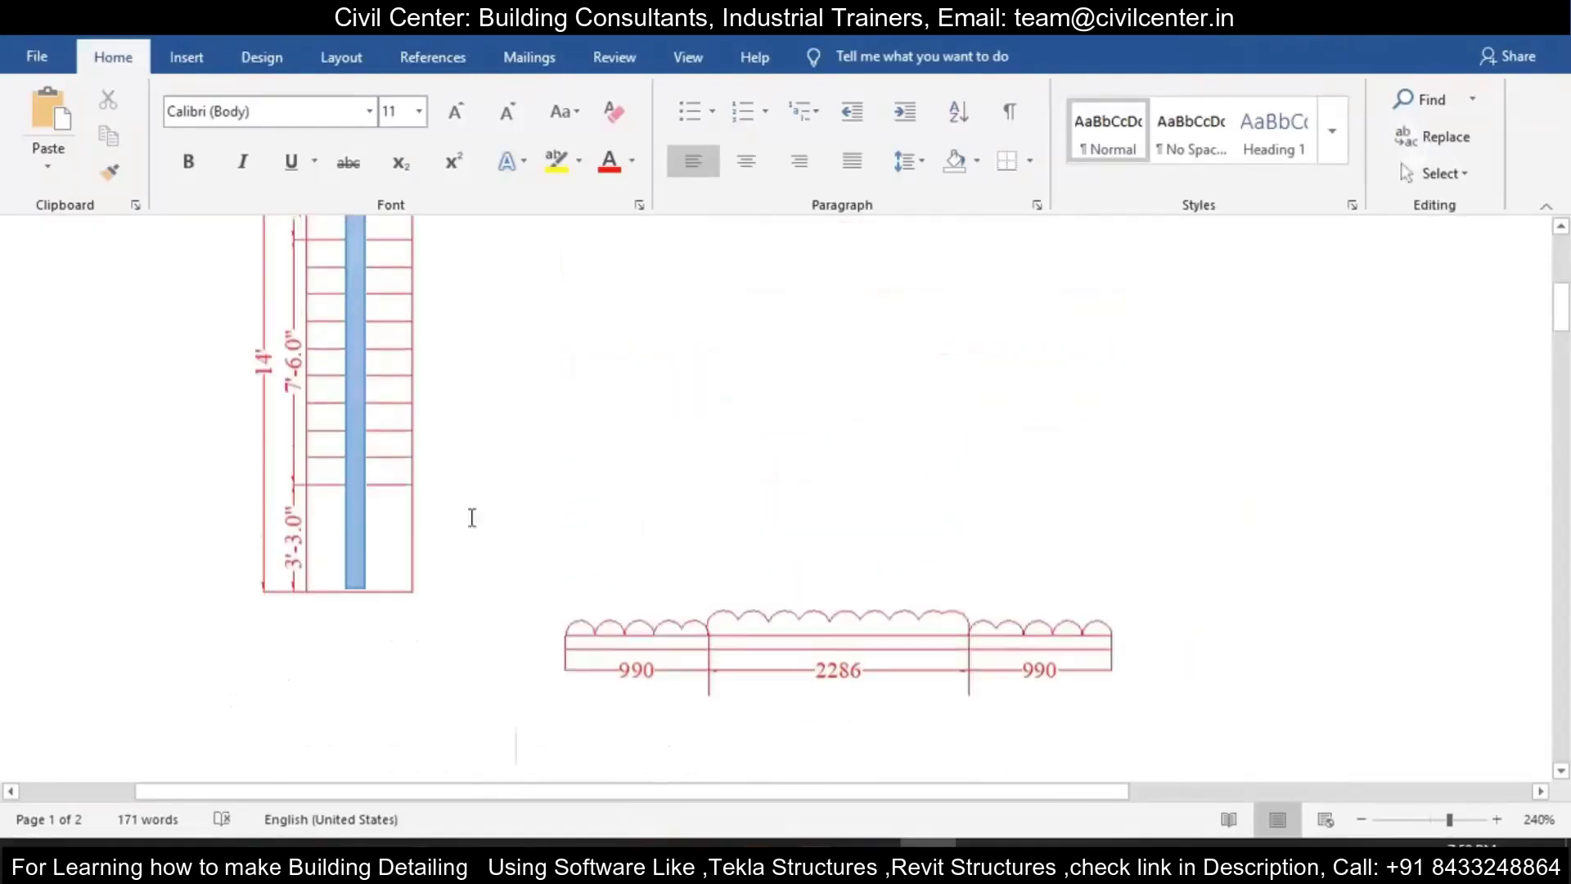
scroll(716, 667, down, 4)
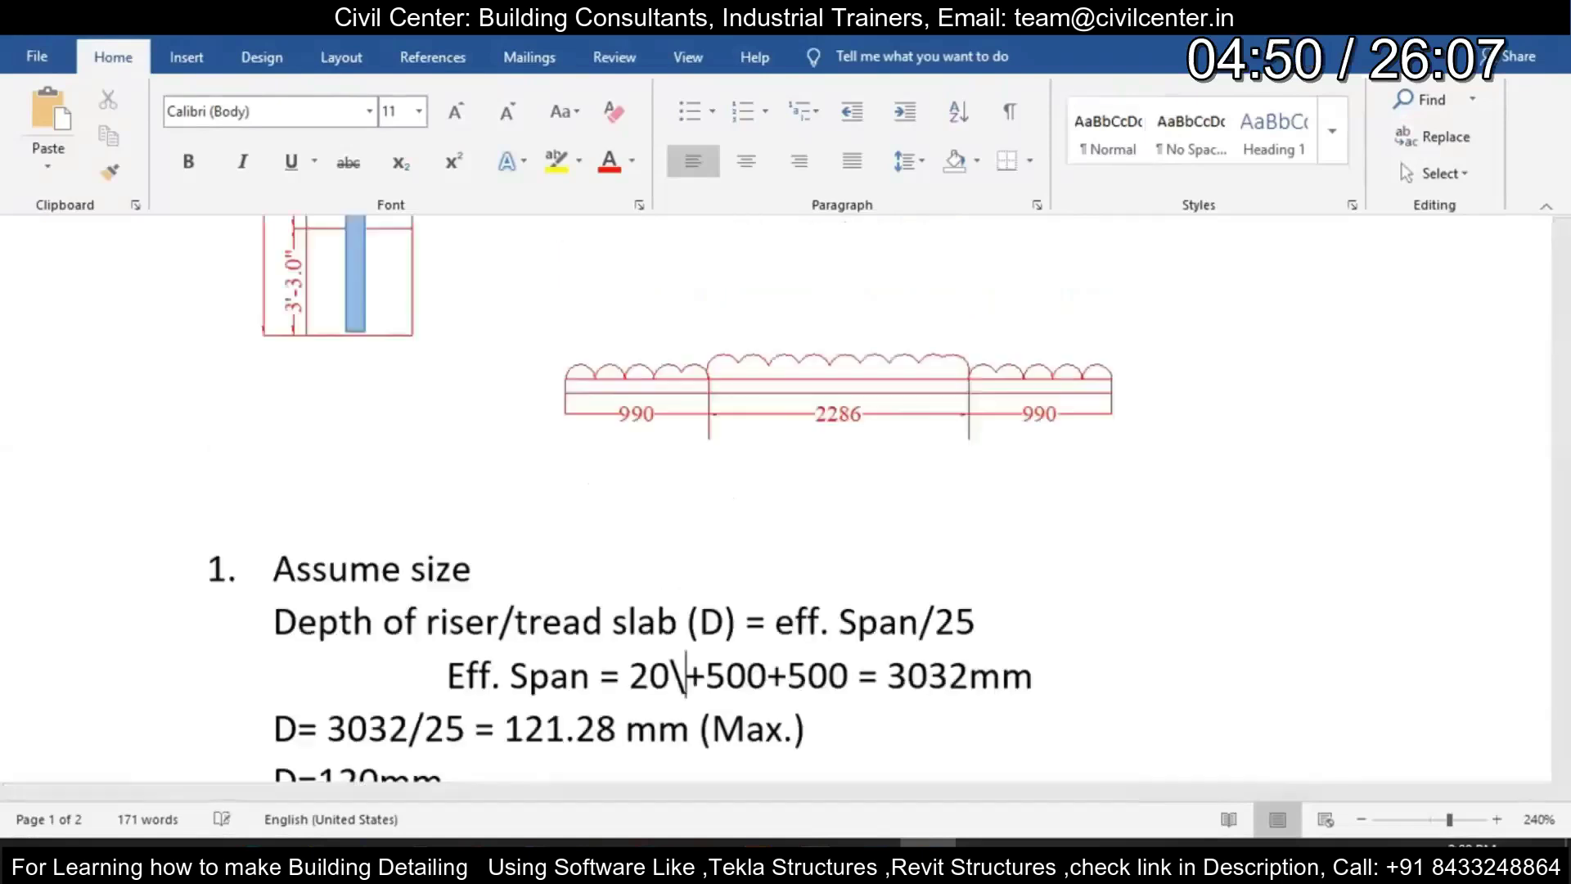
Rewrite the Eff. Span line as 2286+990= 3276mm and select 3032 in the D= line
key(BackSpace)
key(BackSpace)
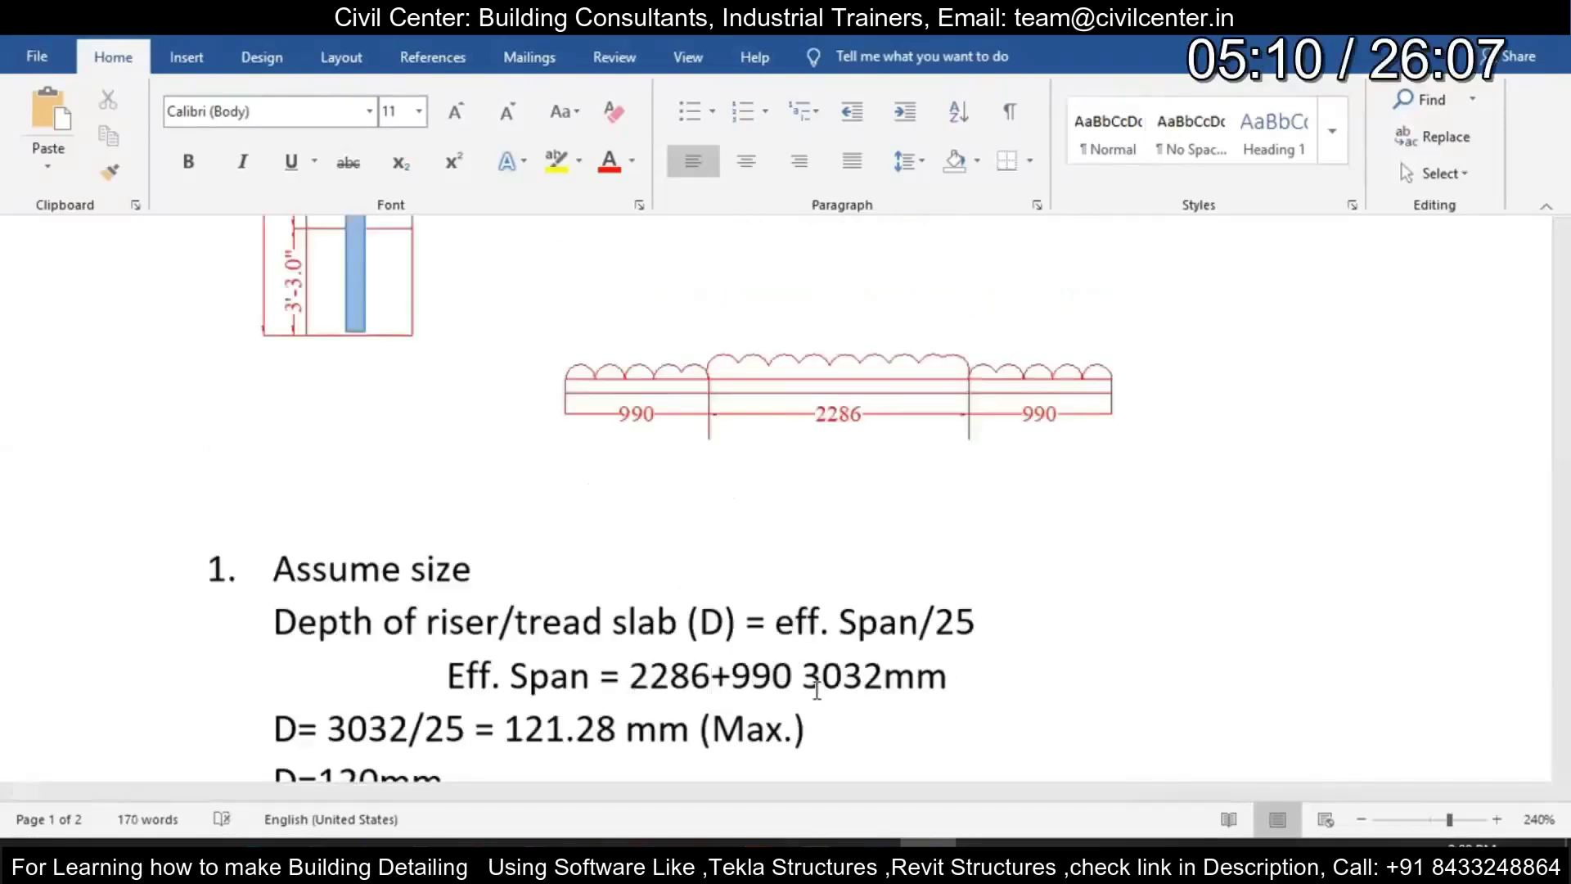
click(794, 676)
text(=)
click(904, 675)
scroll(939, 672, down, 2)
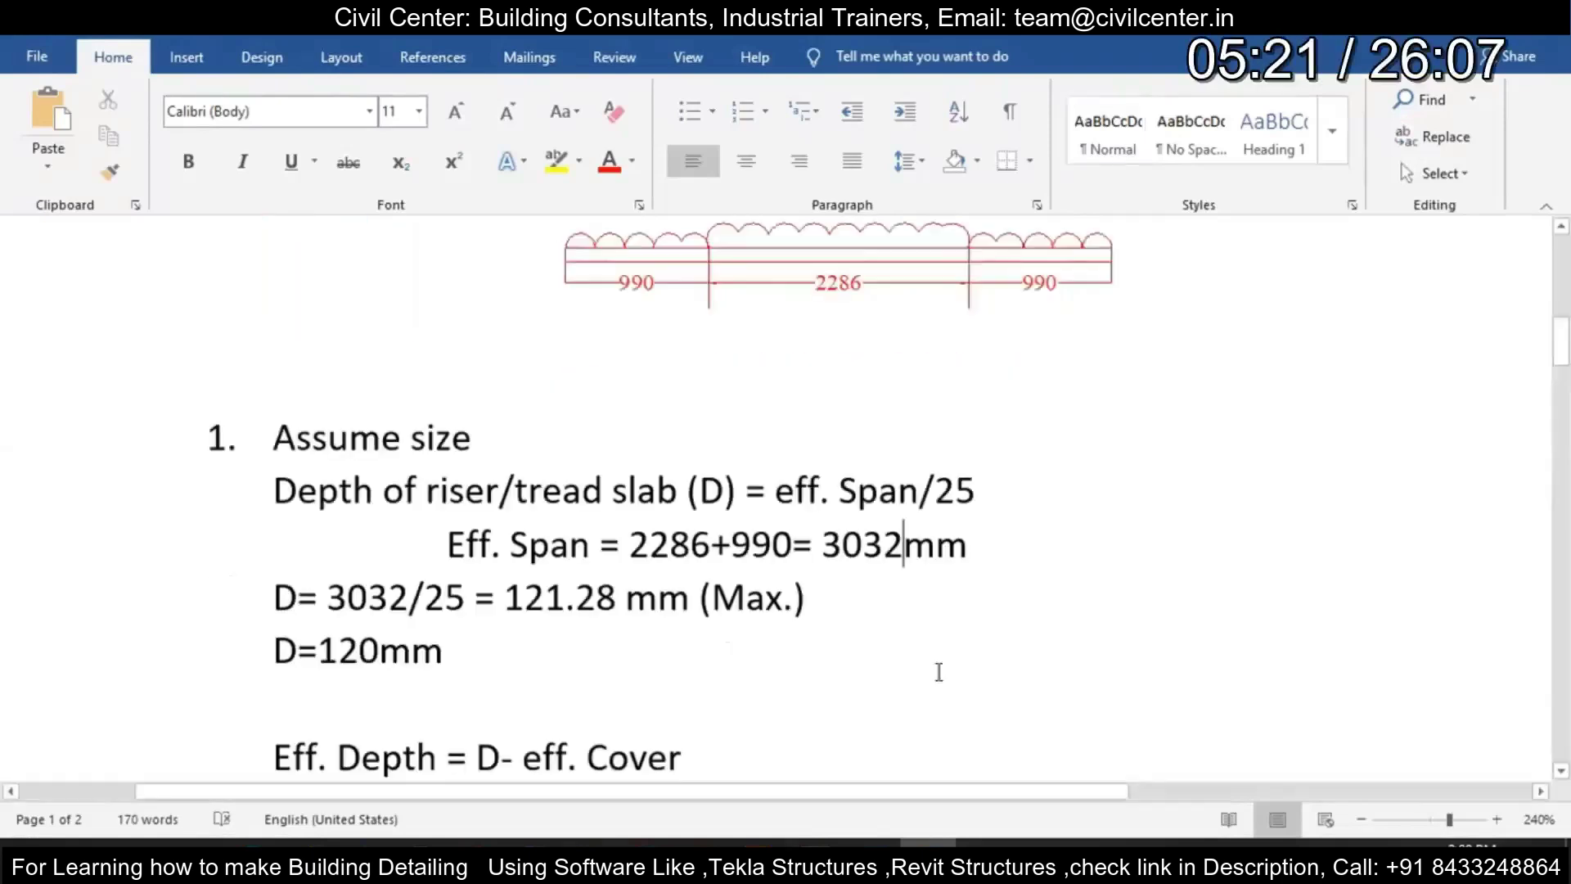
key(BackSpace)
key(BackSpace)
key(BackSpace)
key(BackSpace)
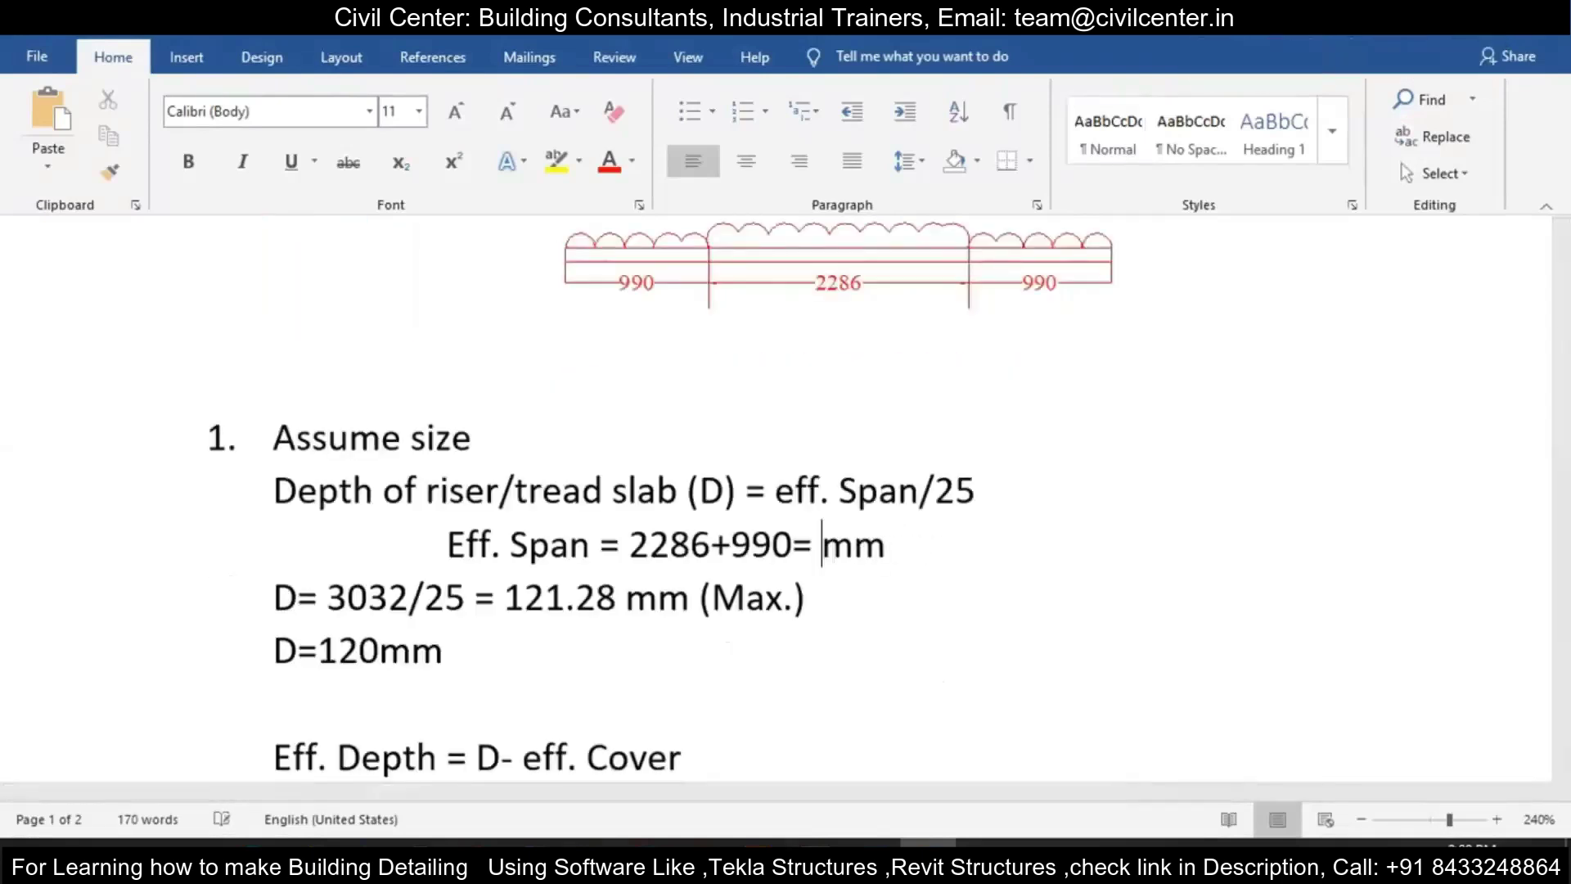
text(3276)
double_click(336, 598)
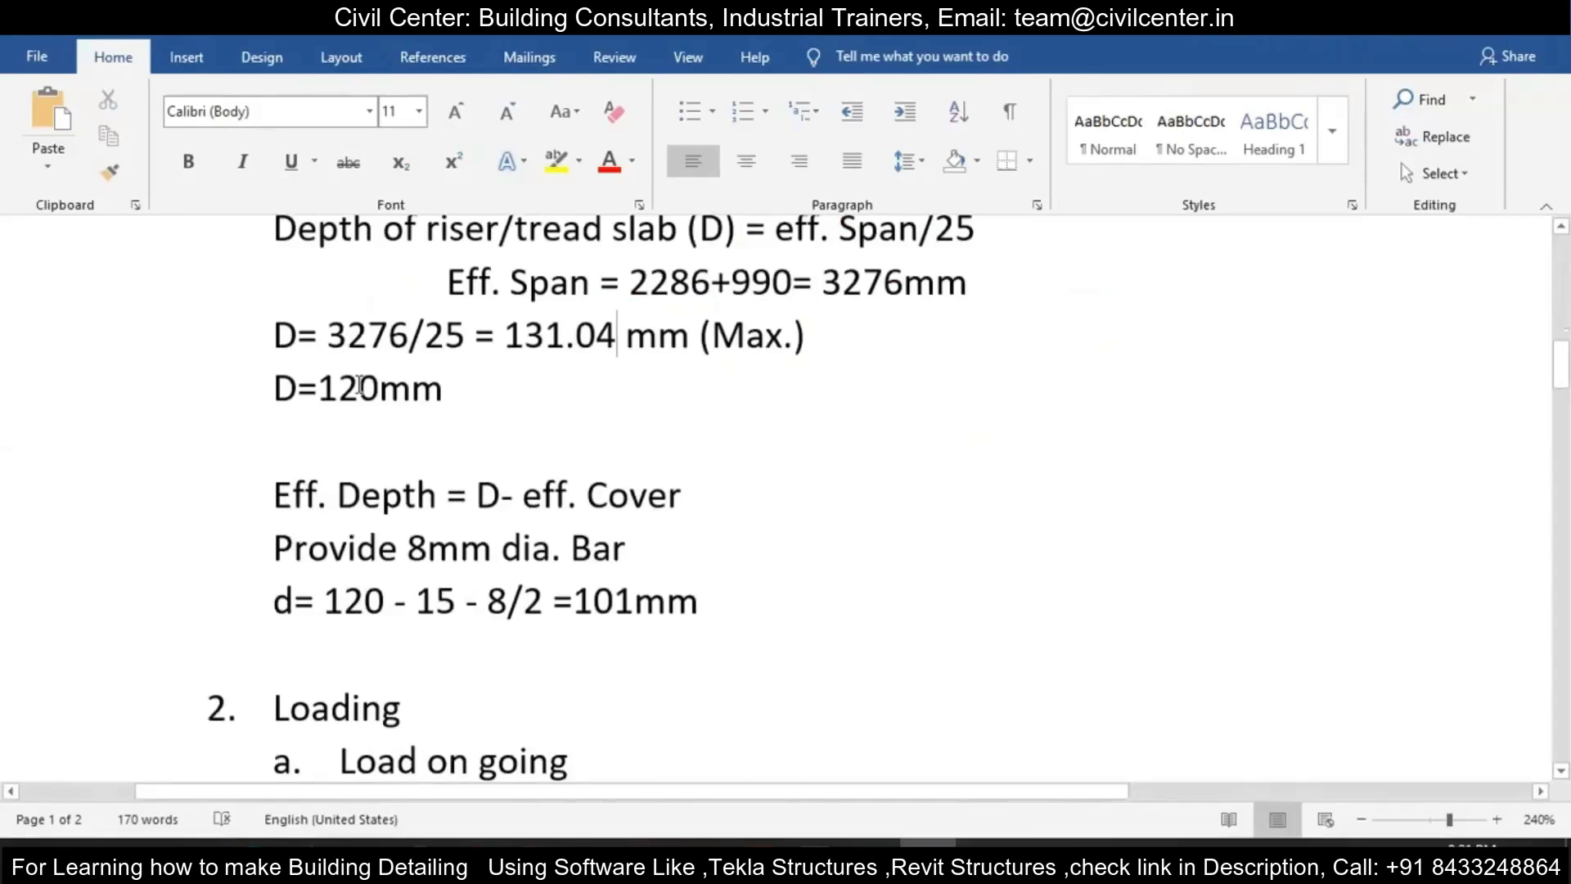
Change D=120mm to D=125mm and the bar diameter from 8mm to 10mm
click(378, 388)
key(BackSpace)
text(5)
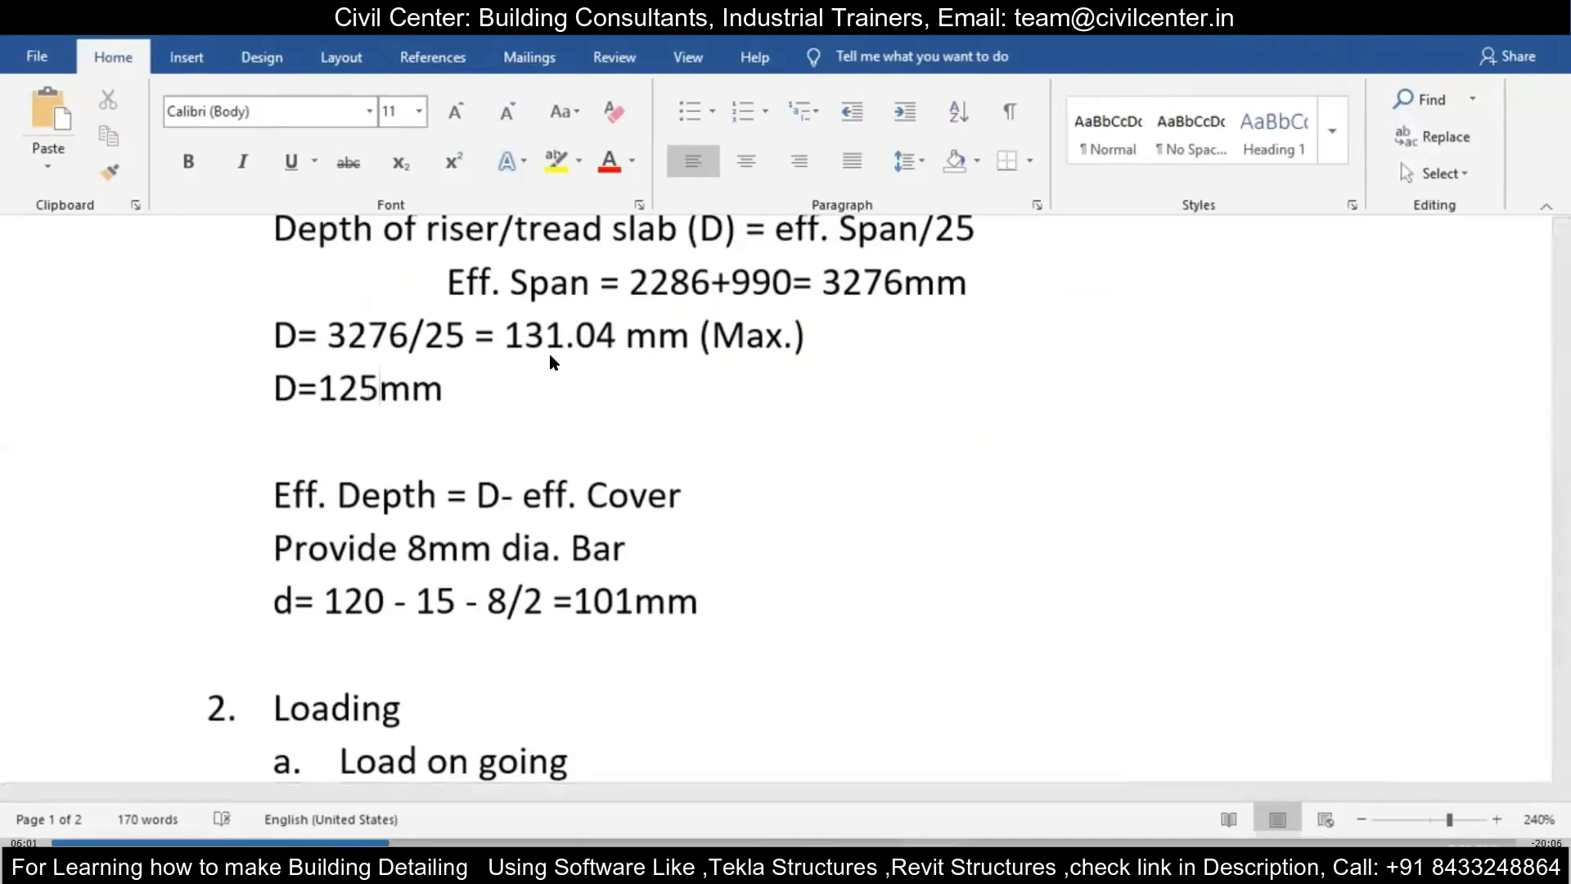
click(432, 547)
key(BackSpace)
text(10)
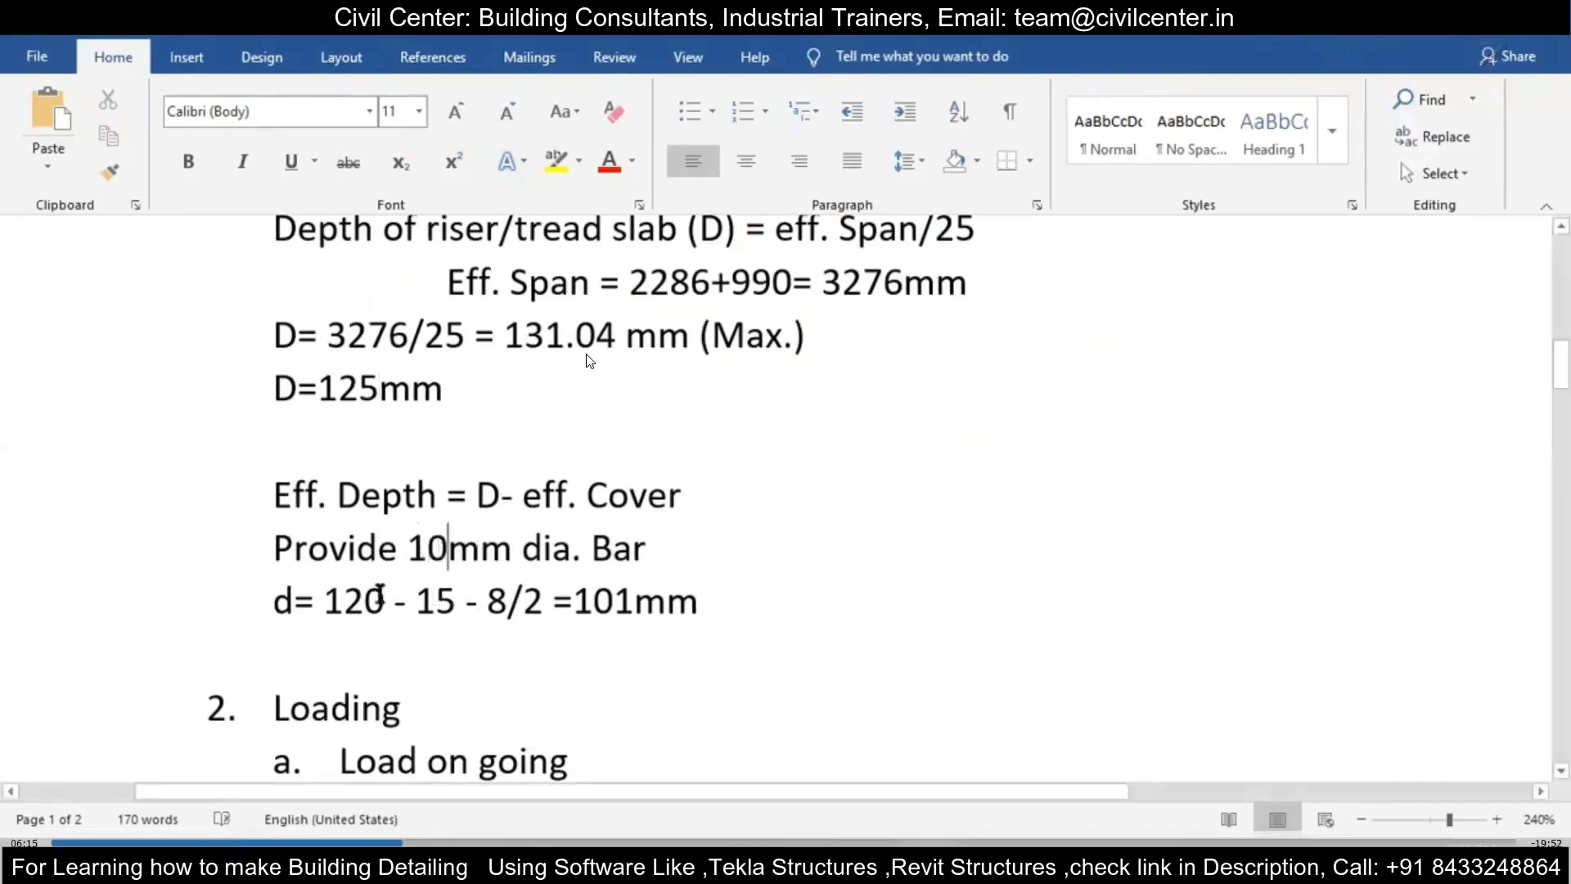
Revise the effective depth line to d = 125 - 15 - 10/2 = 105mm
click(386, 602)
key(BackSpace)
text(5)
click(506, 604)
key(BackSpace)
text(10)
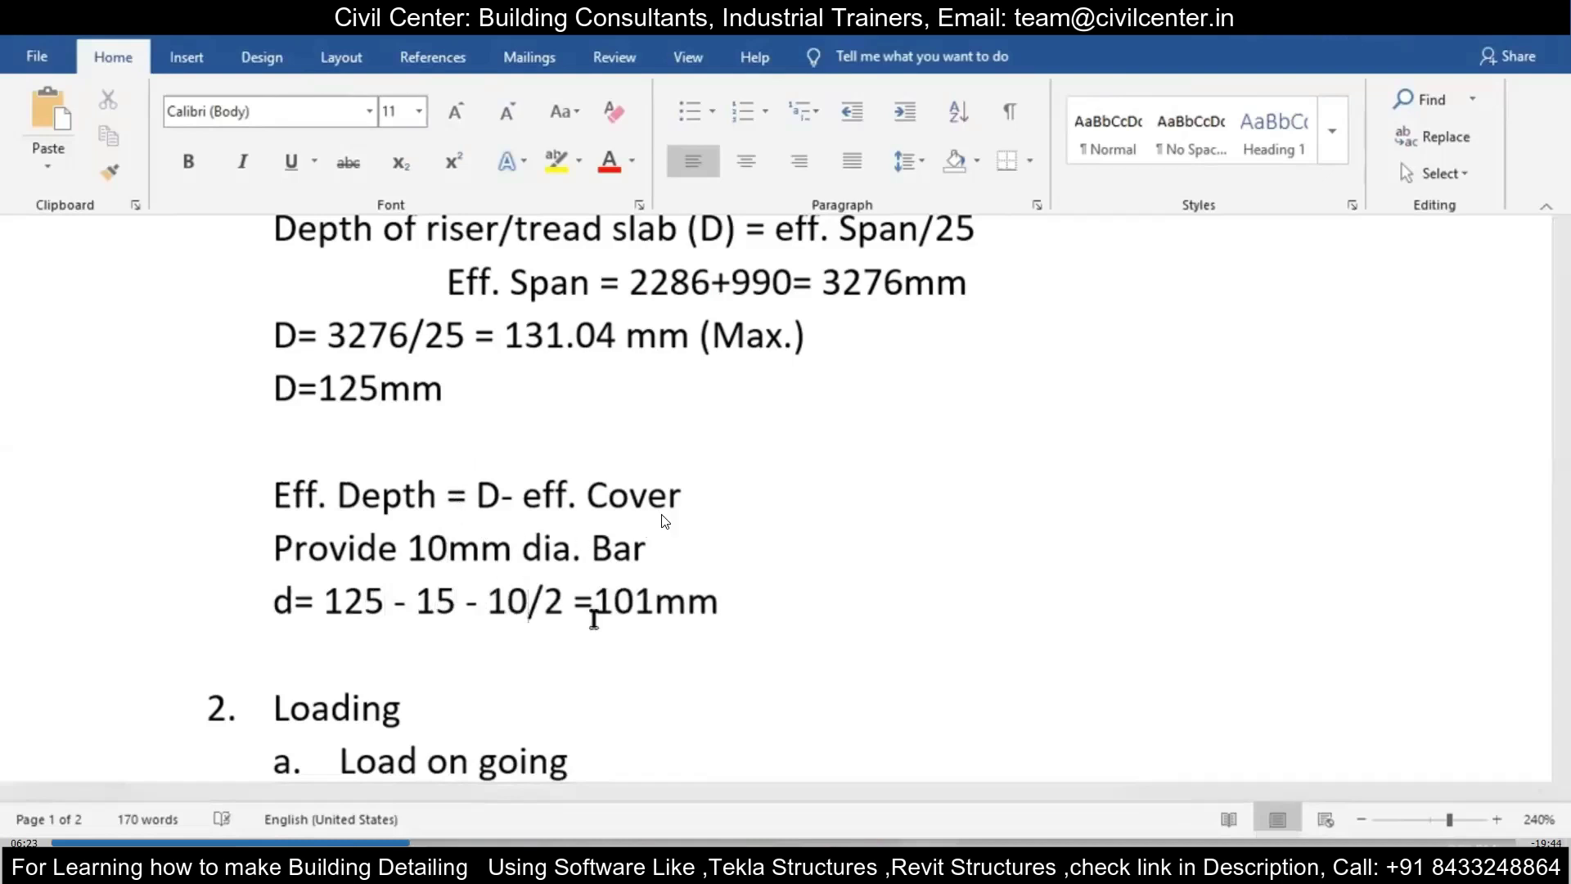
click(652, 602)
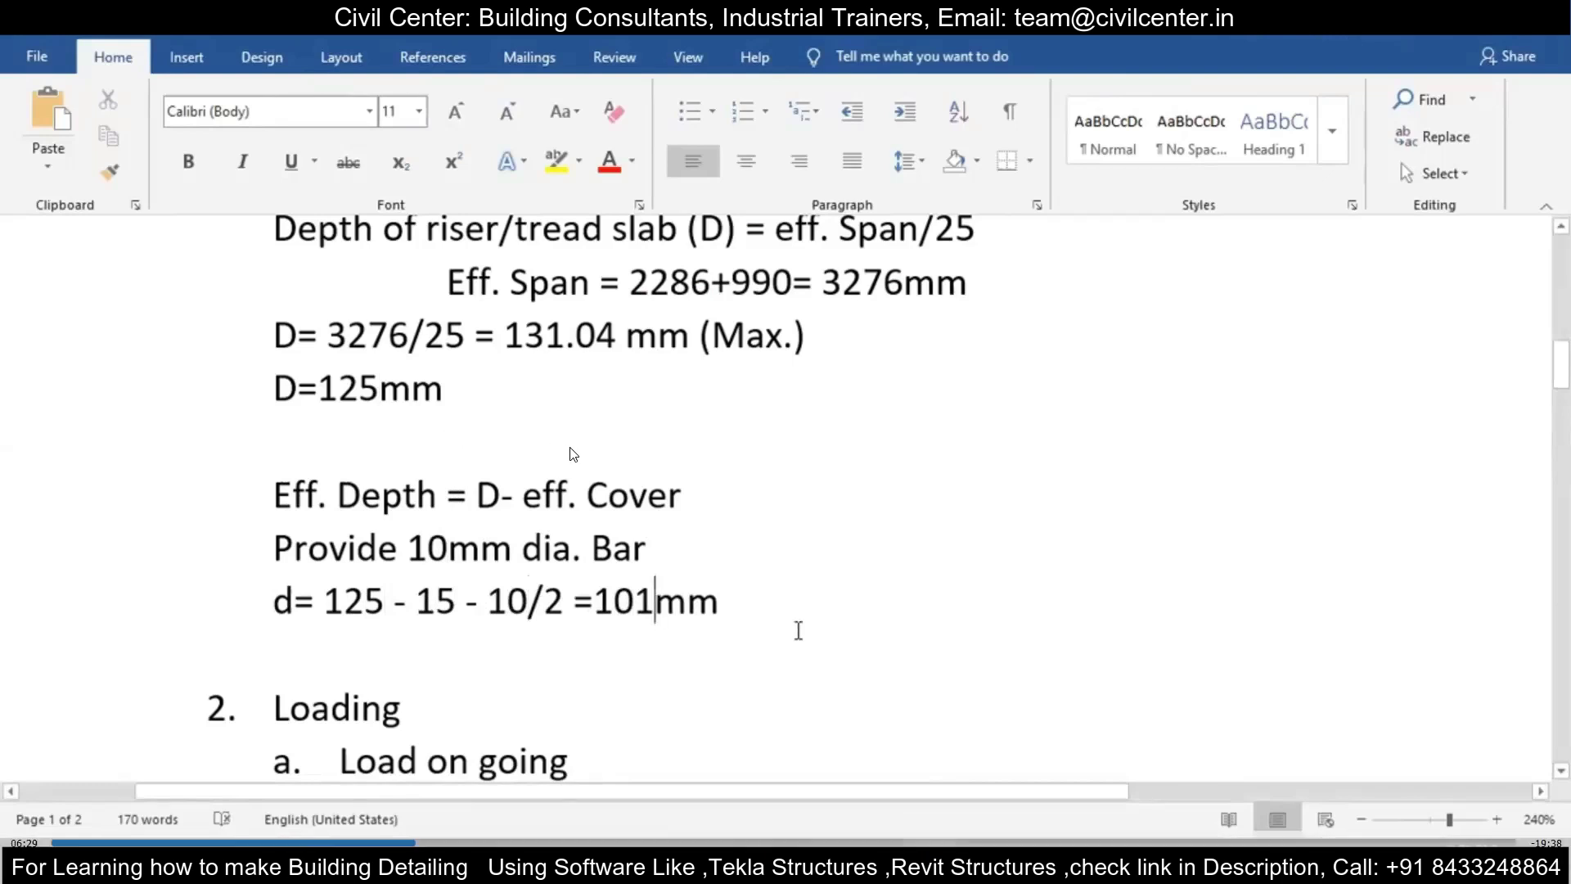
key(BackSpace)
key(BackSpace)
text(05)
scroll(773, 608, down, 2)
scroll(773, 608, up, 4)
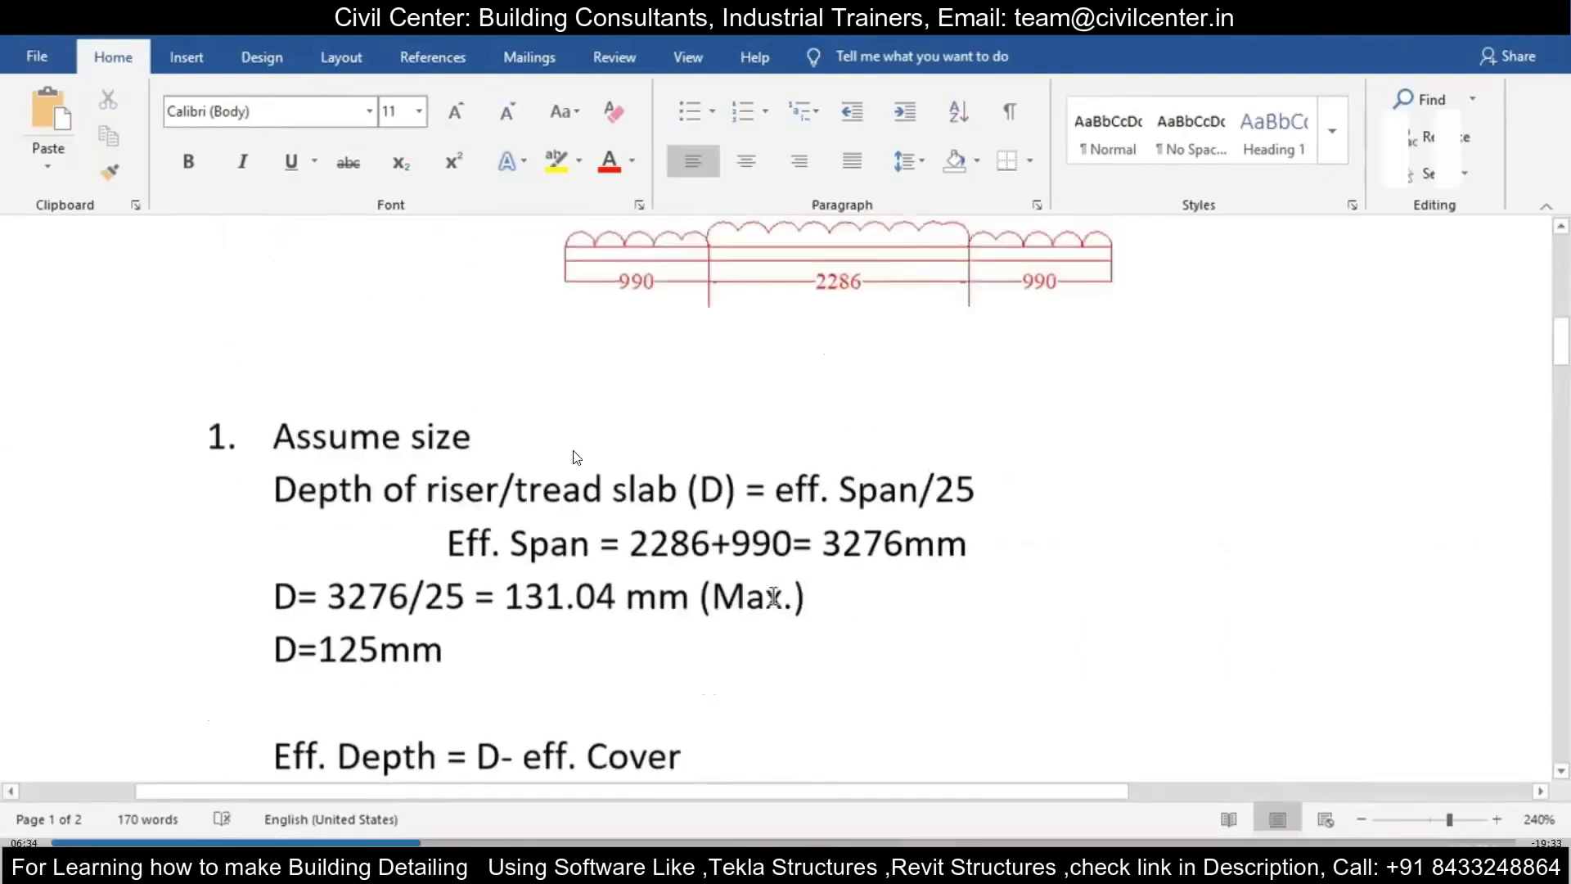
key(Right)
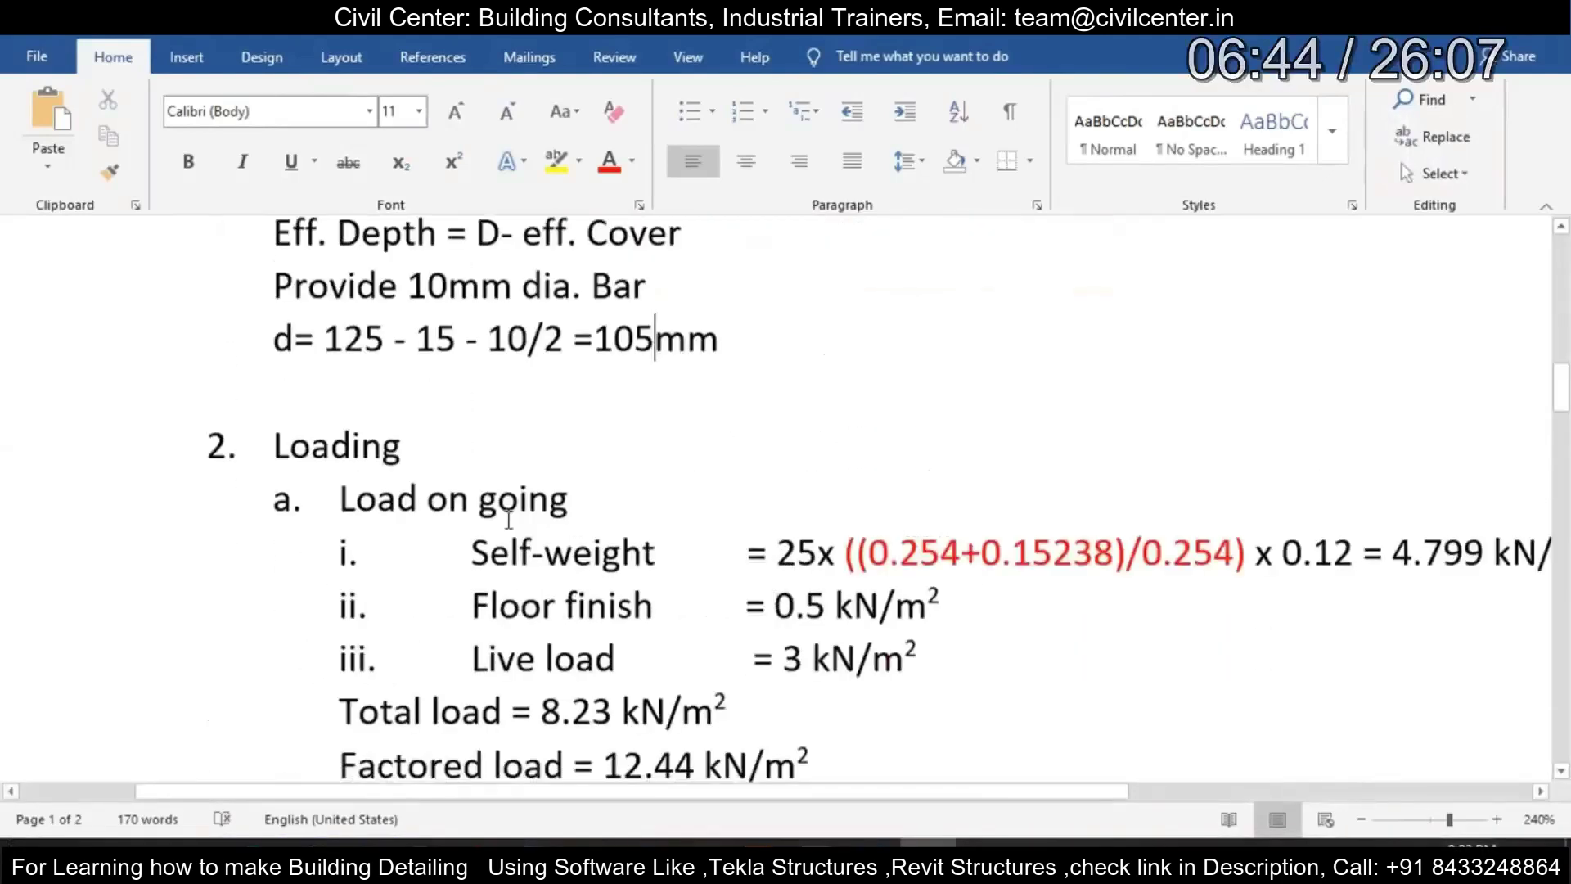